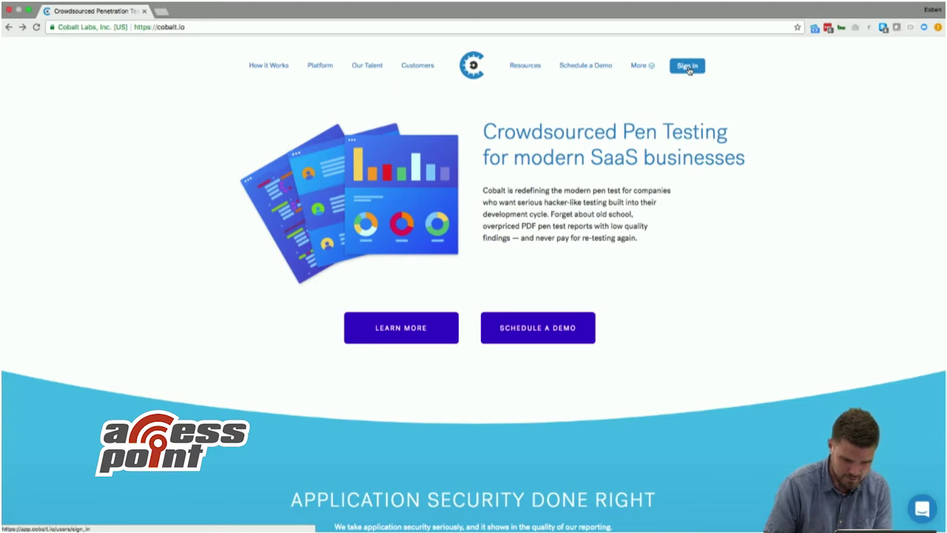
- Sign in to Cobalt and reach the dashboard showing the live XYZ / ACME - Web - 2017_02 program
left_click(688, 67)
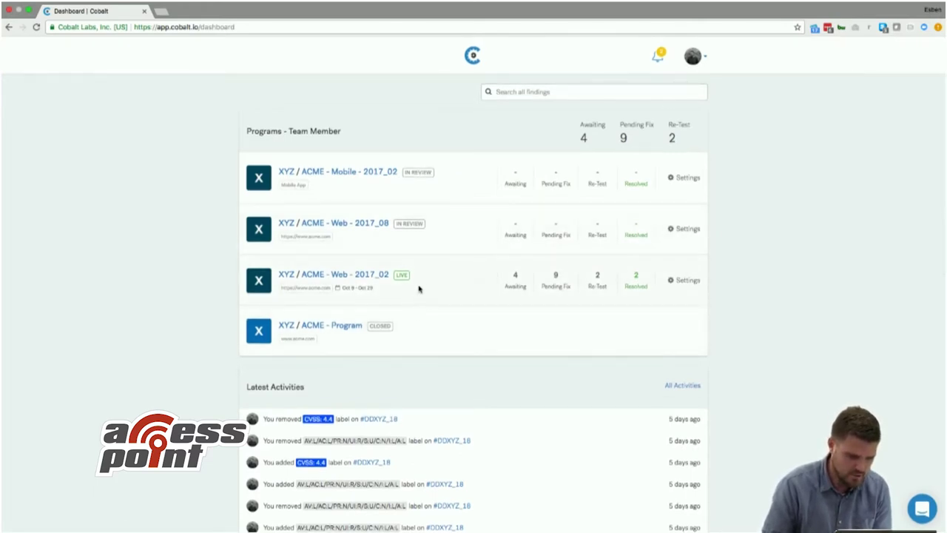
mouse_move(364, 294)
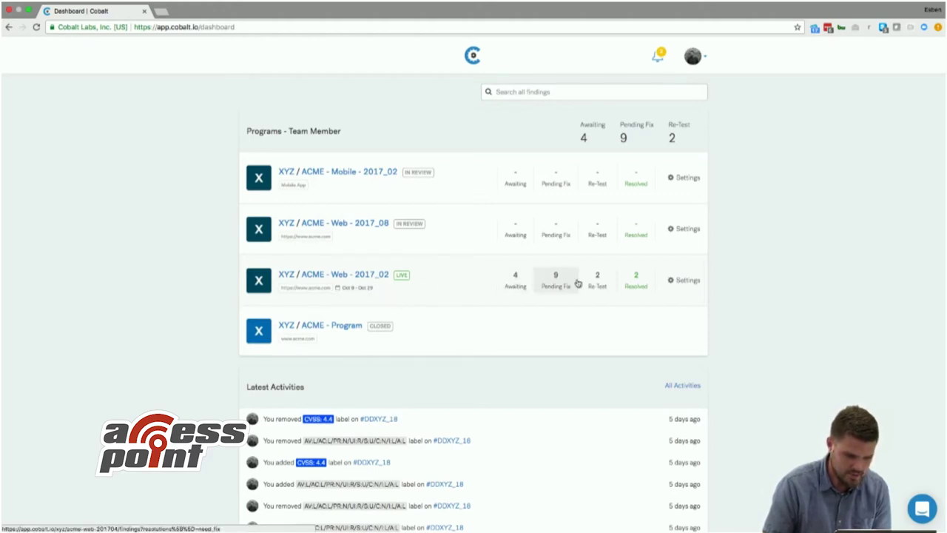
left_click(359, 276)
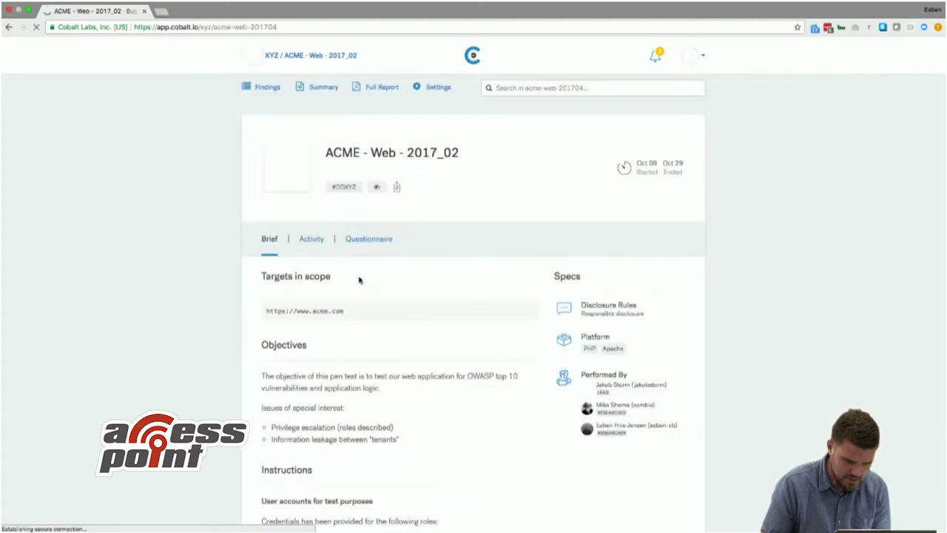
scroll(360, 280, "down", 2)
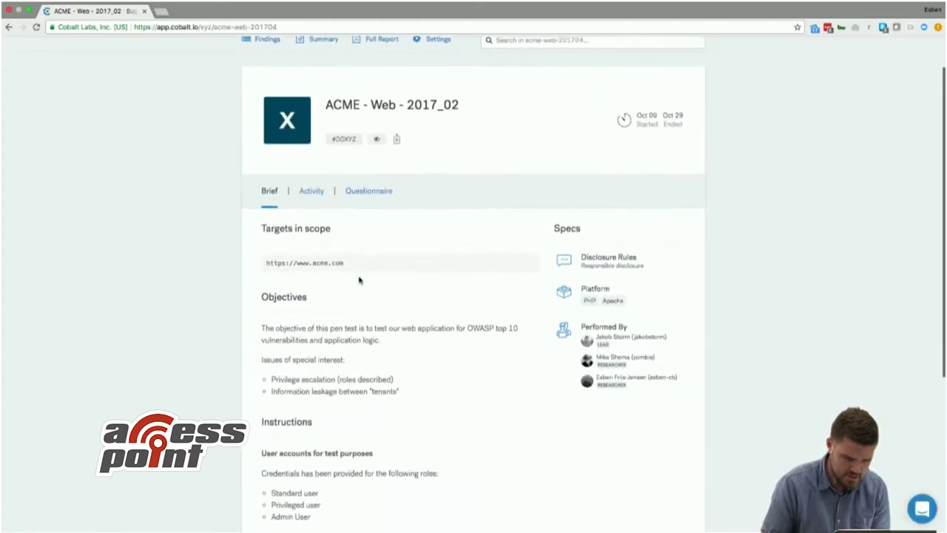
scroll(359, 280, "down", 1)
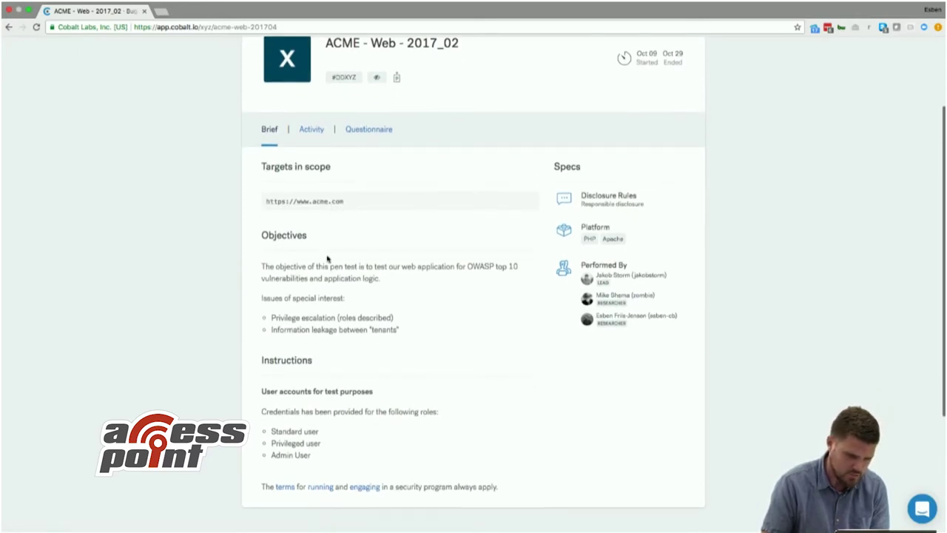
scroll(322, 274, "down", 1)
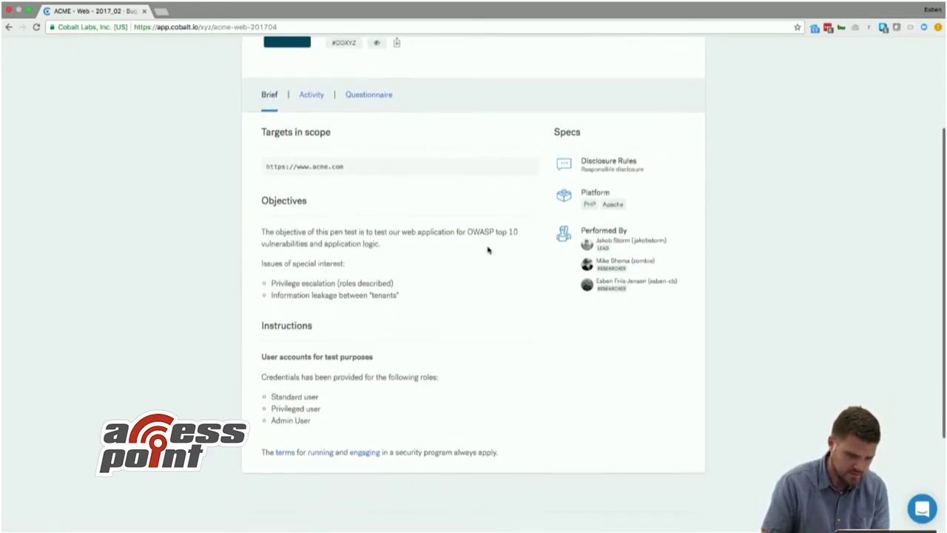
scroll(496, 246, "down", 1)
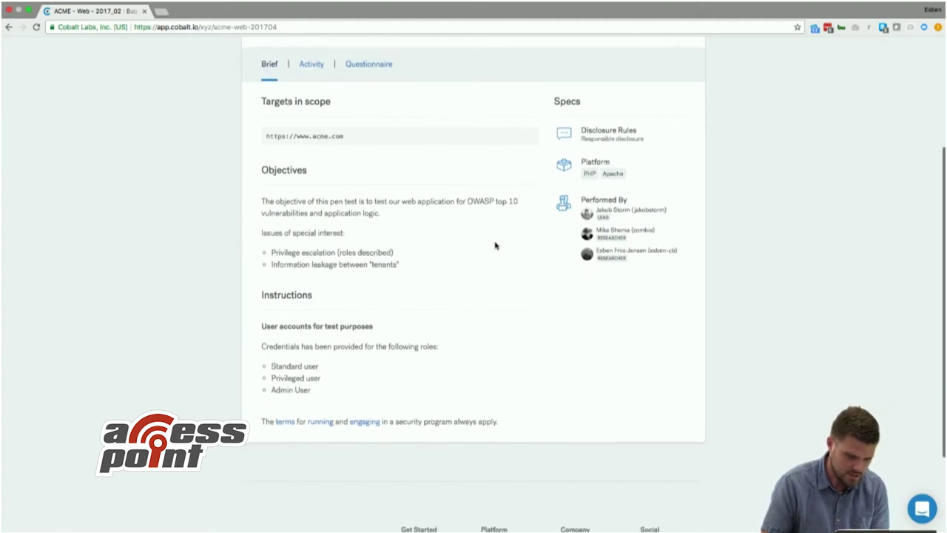
scroll(496, 246, "down", 1)
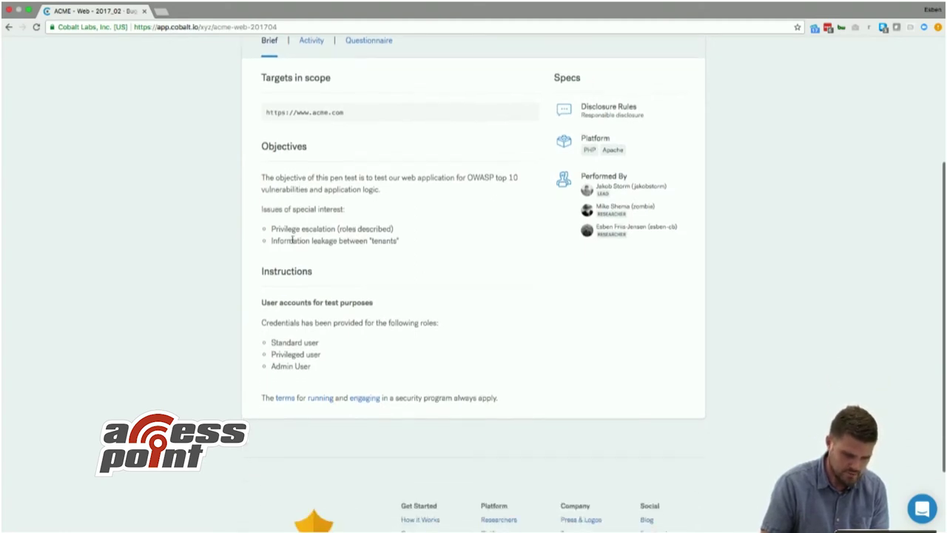
scroll(292, 240, "down", 2)
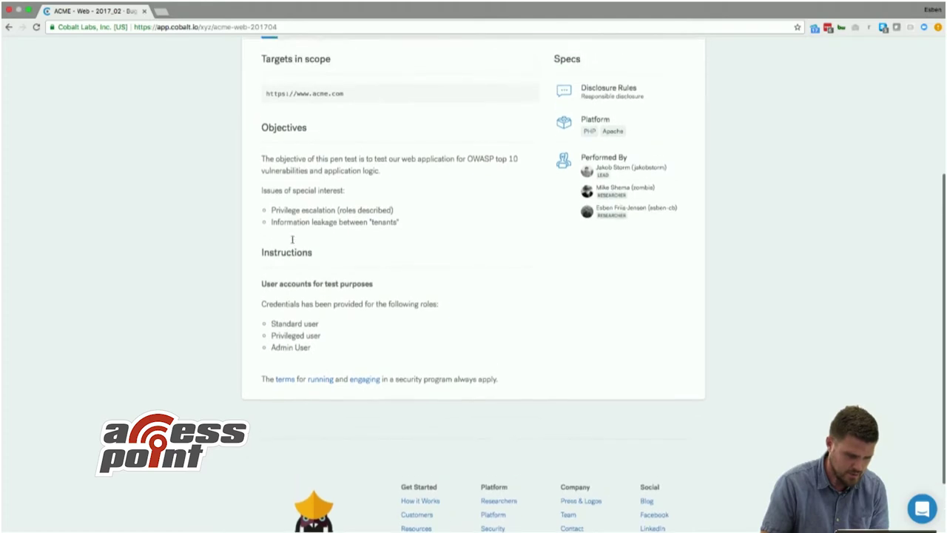
scroll(292, 239, "up", 4)
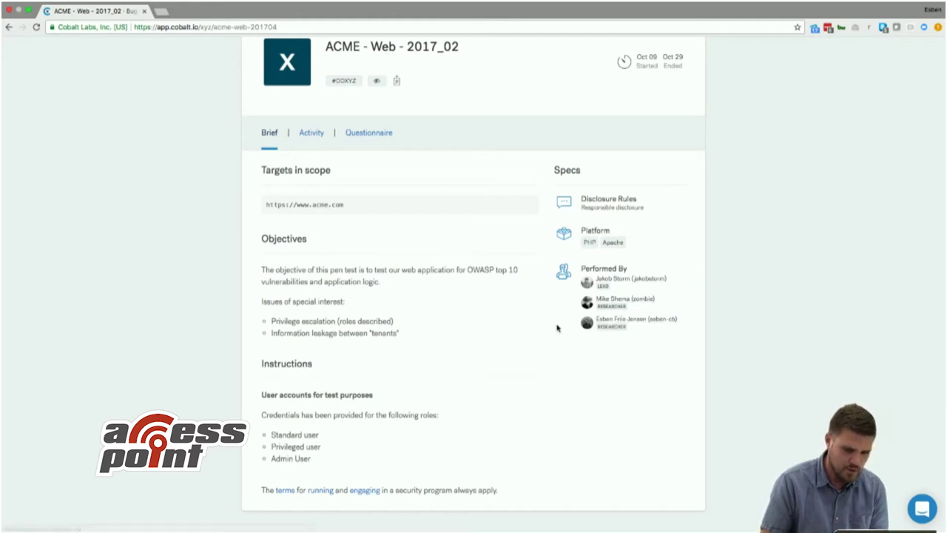
scroll(543, 318, "up", 1)
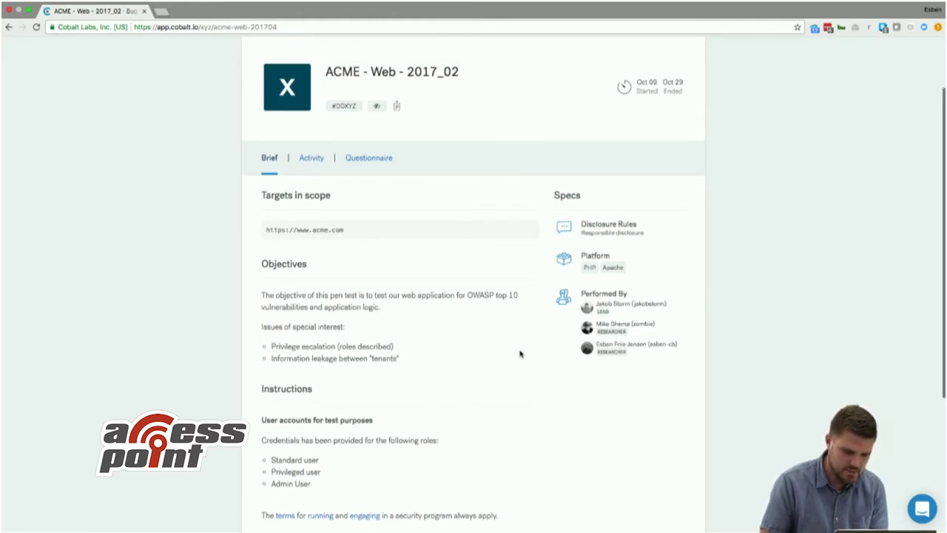
scroll(521, 353, "up", 3)
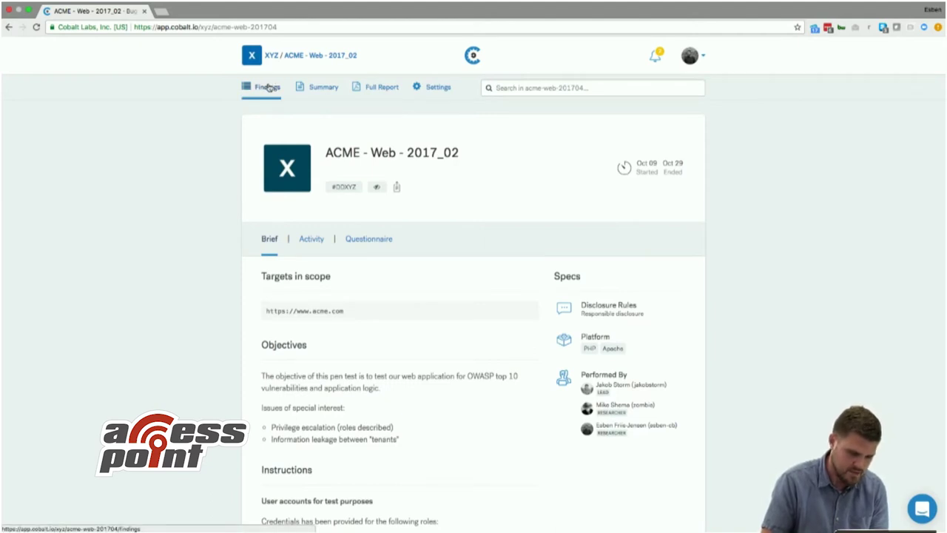
- Open the program's Findings list and look over the finding Types filter options
left_click(268, 88)
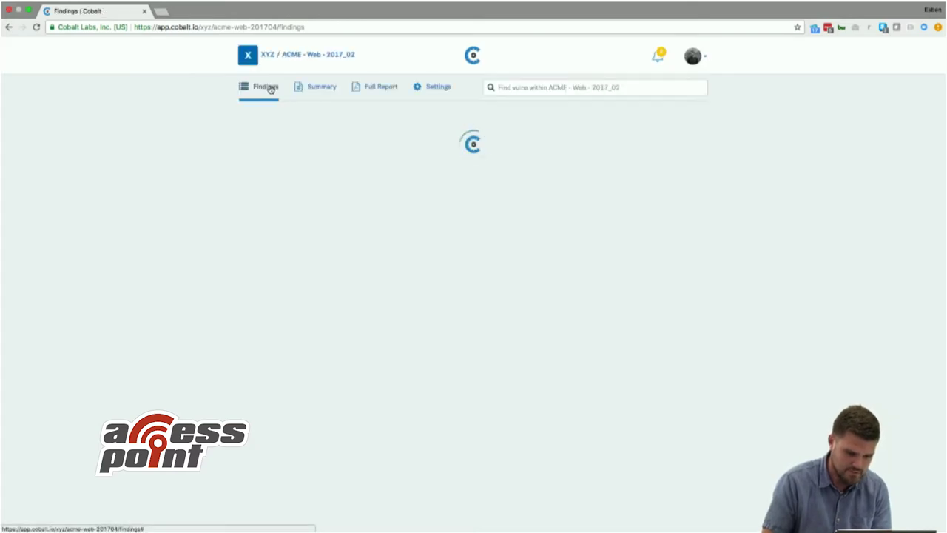
left_click(310, 188)
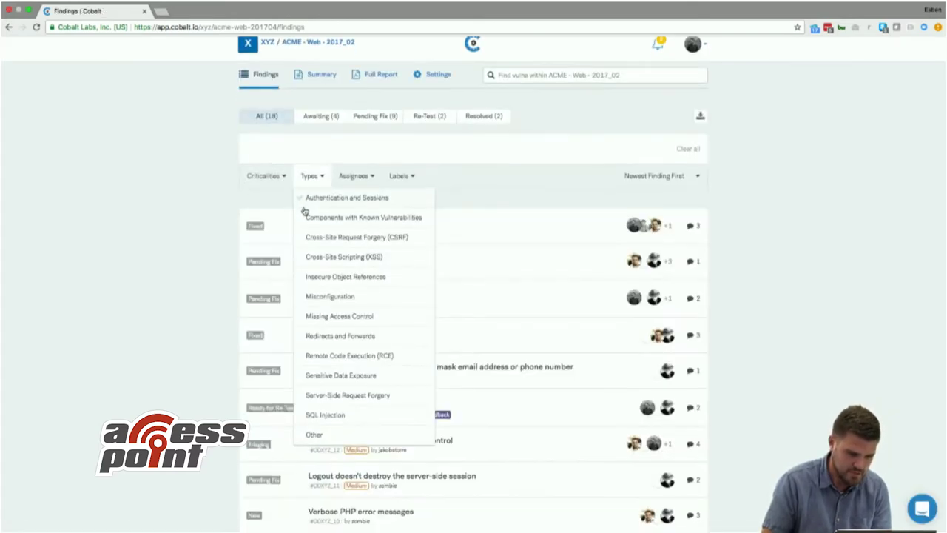
left_click(287, 209)
scroll(284, 210, "down", 1)
scroll(283, 210, "down", 3)
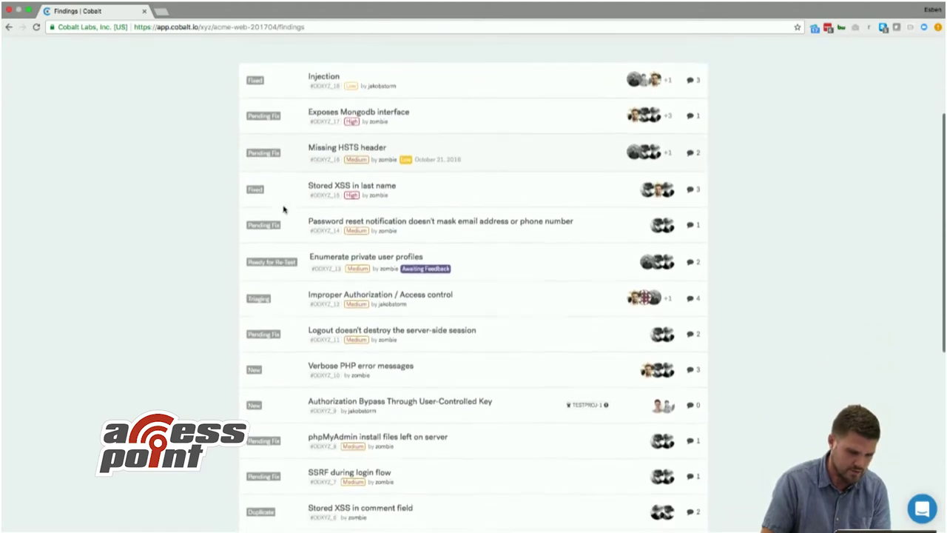
scroll(284, 210, "up", 5)
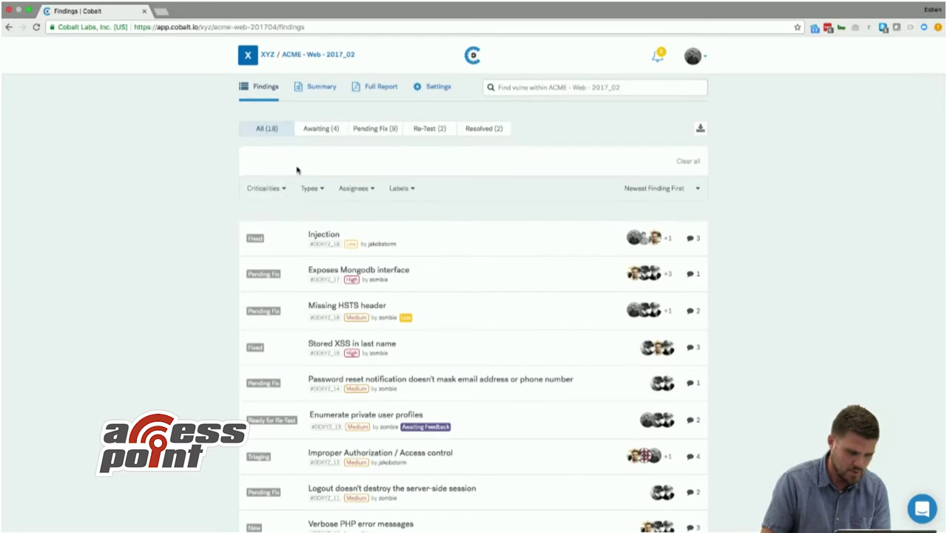
- Compare the Awaiting, Pending Fix, Re-Test and Resolved filters, settling on the four Awaiting findings
left_click(333, 130)
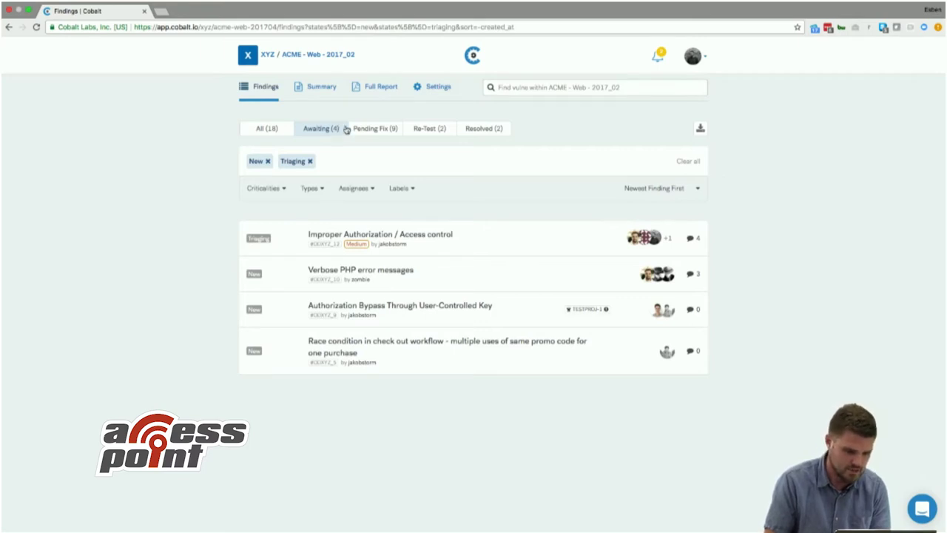
left_click(377, 131)
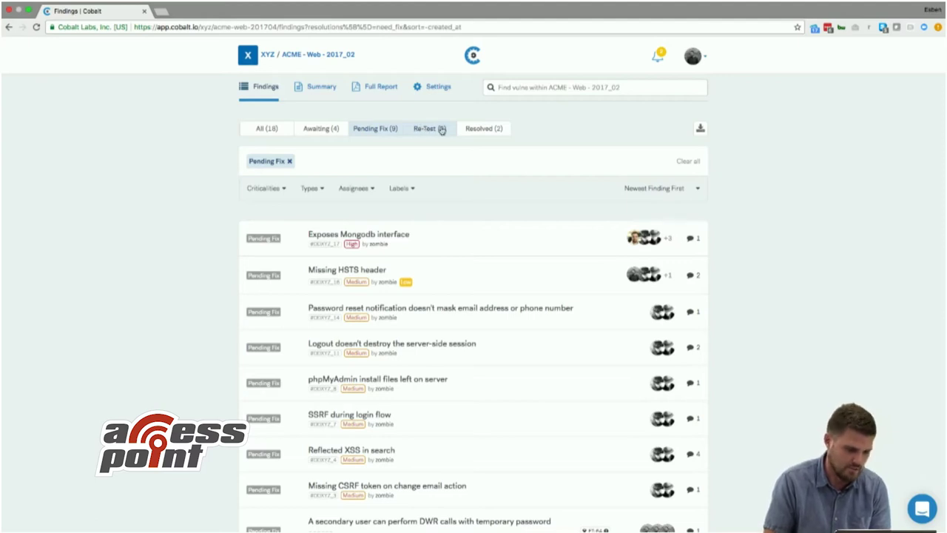
left_click(441, 130)
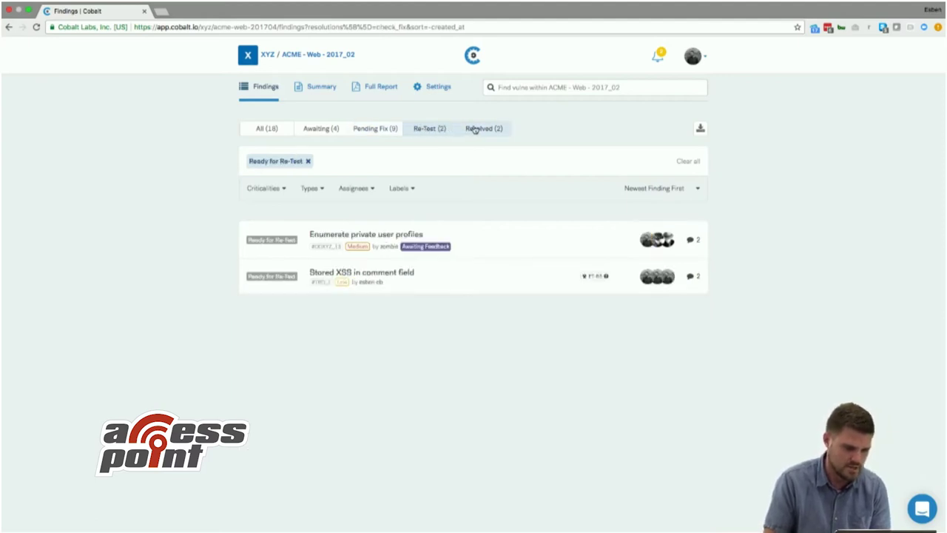
left_click(481, 132)
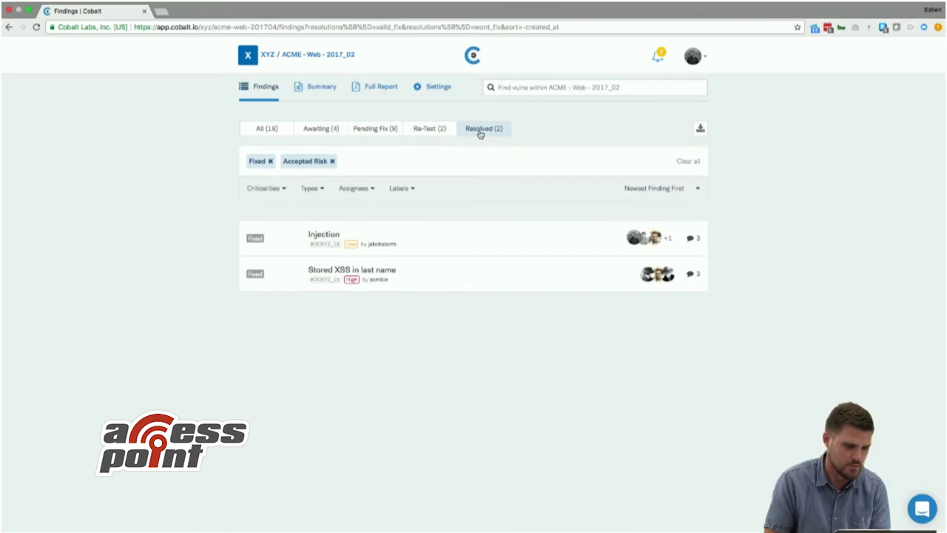
left_click(317, 133)
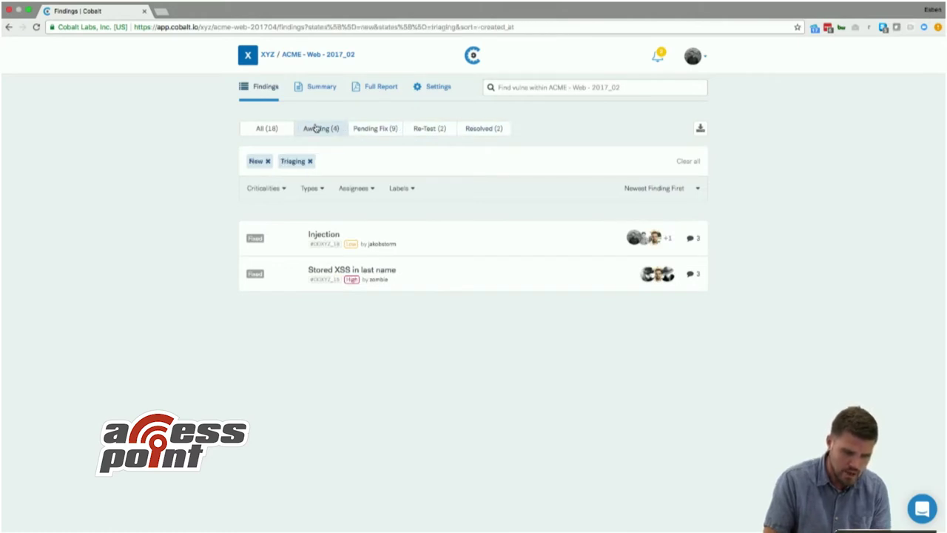
scroll(318, 138, "down", 3)
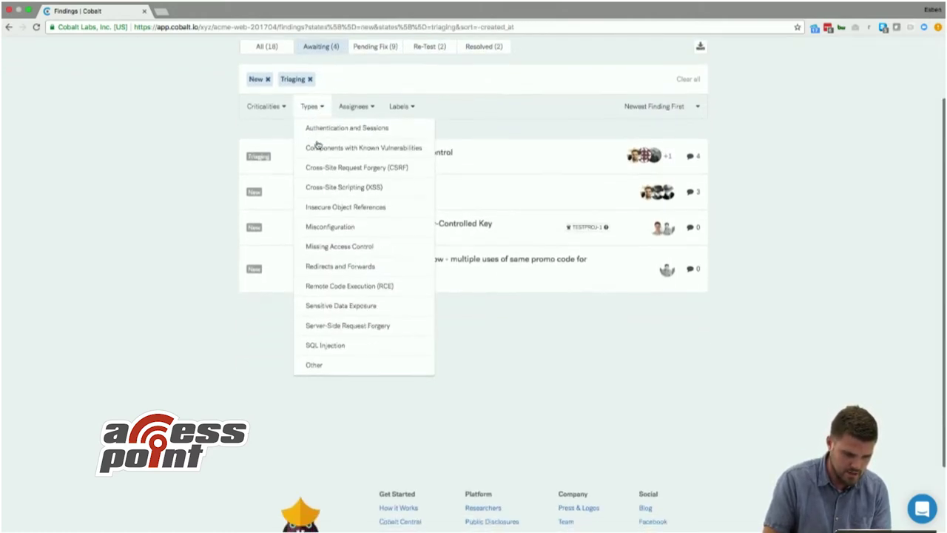
left_click(322, 158)
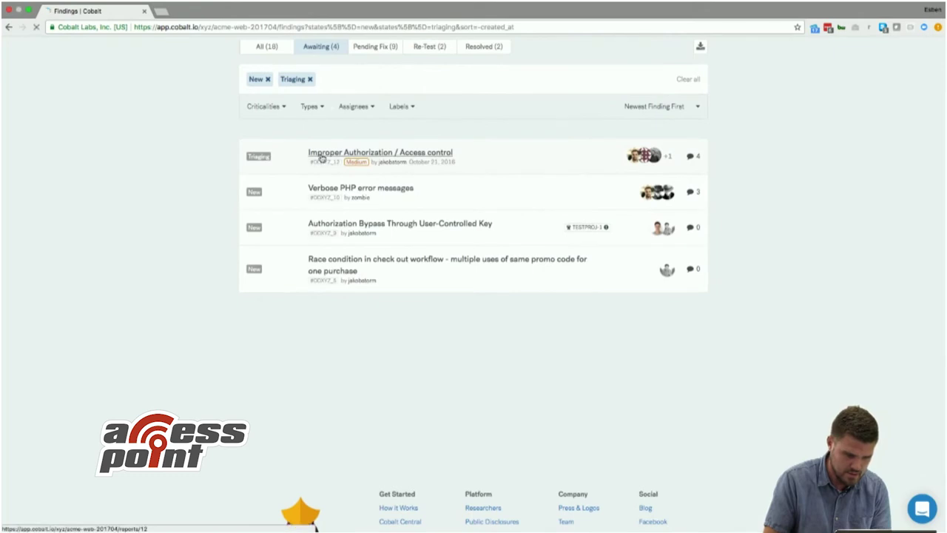
scroll(318, 214, "down", 1)
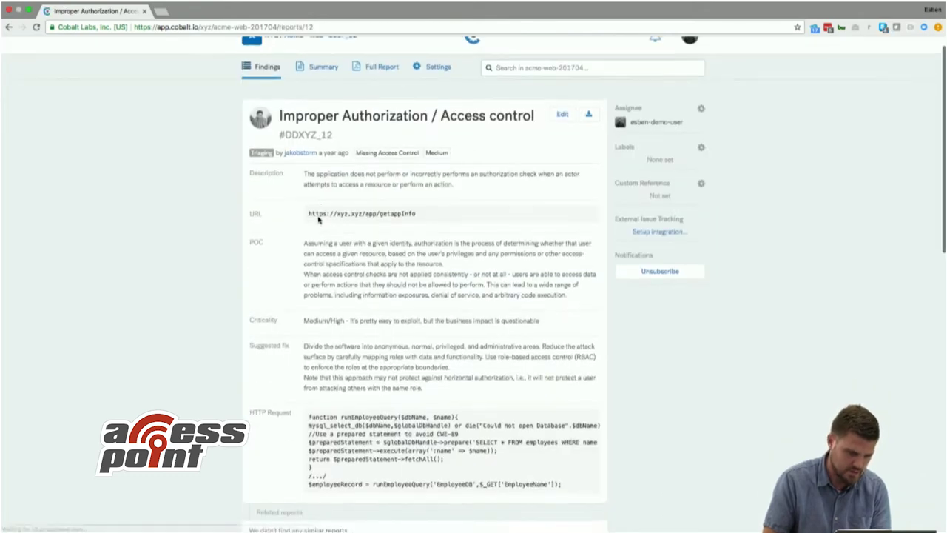
scroll(367, 148, "down", 2)
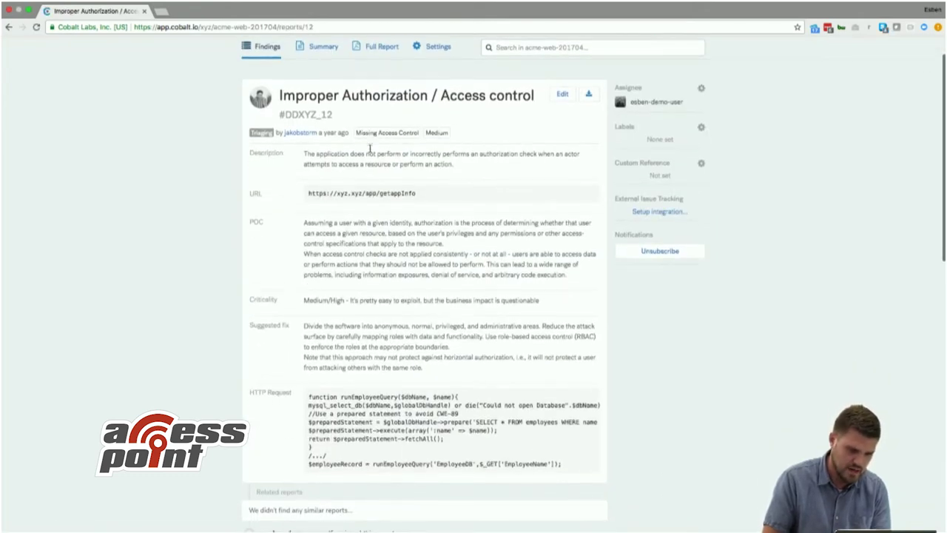
scroll(370, 151, "down", 1)
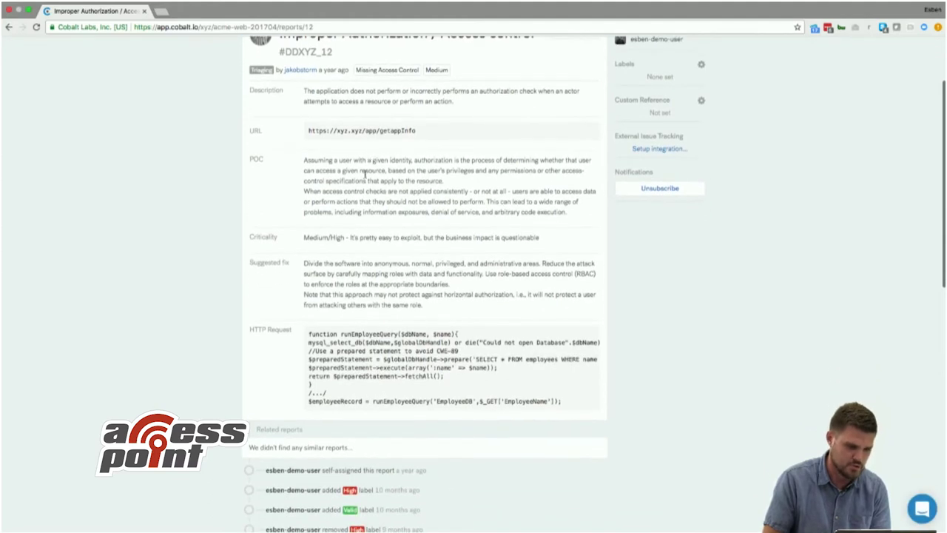
scroll(363, 187, "down", 5)
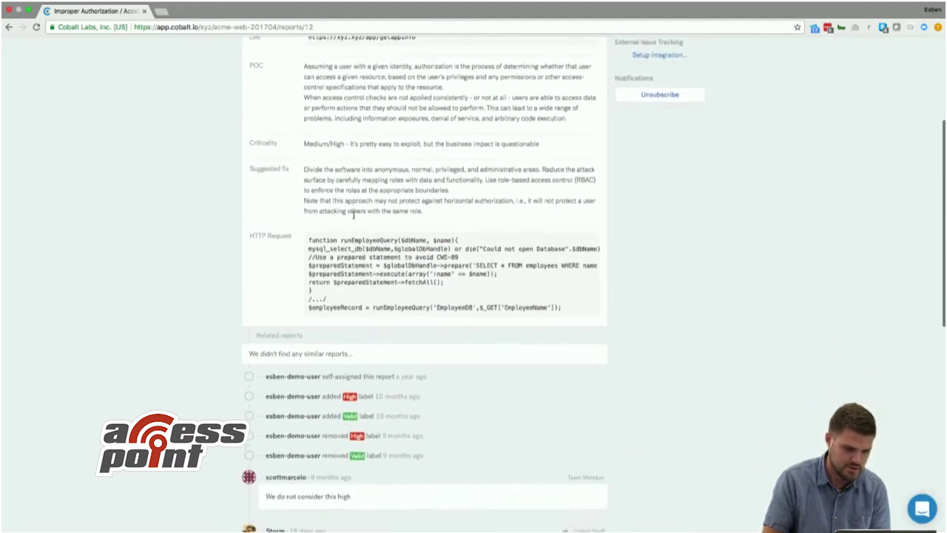
scroll(354, 215, "down", 15)
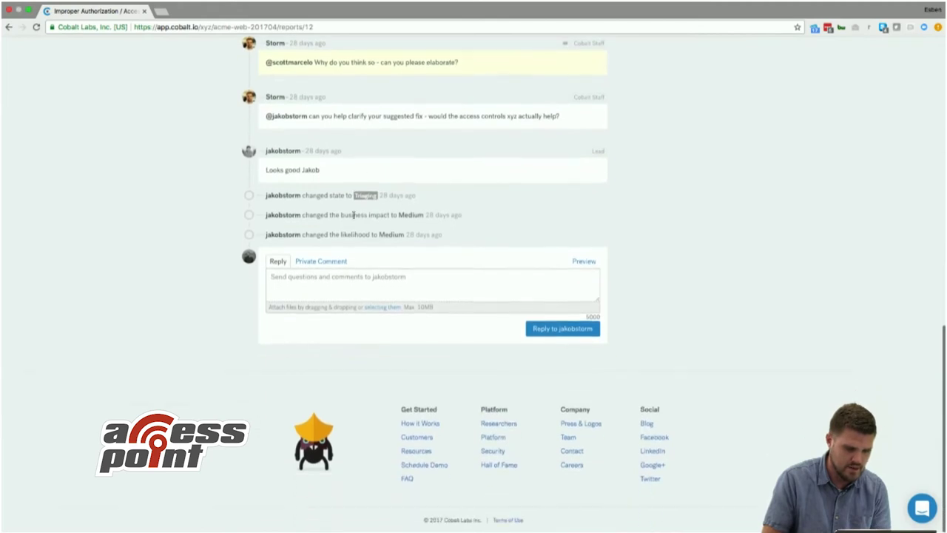
left_click(330, 282)
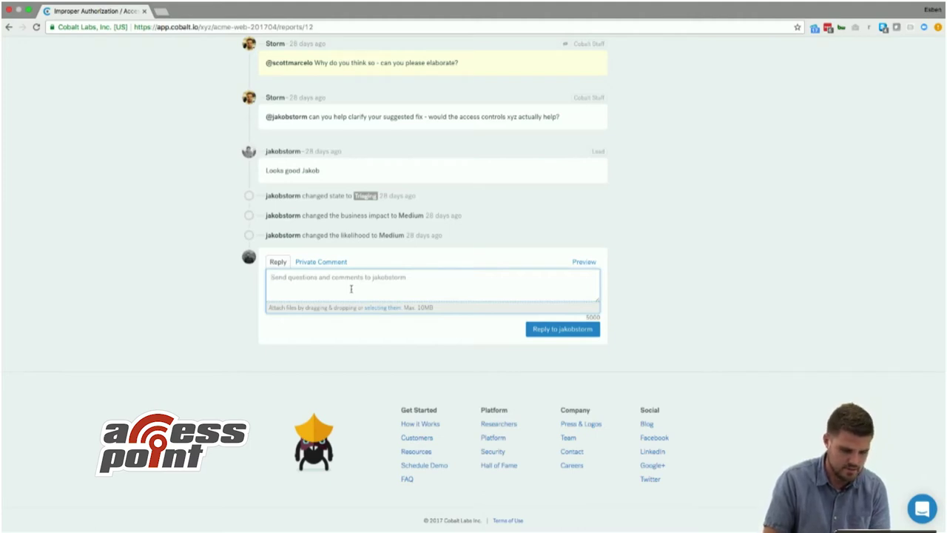
scroll(350, 288, "up", 20)
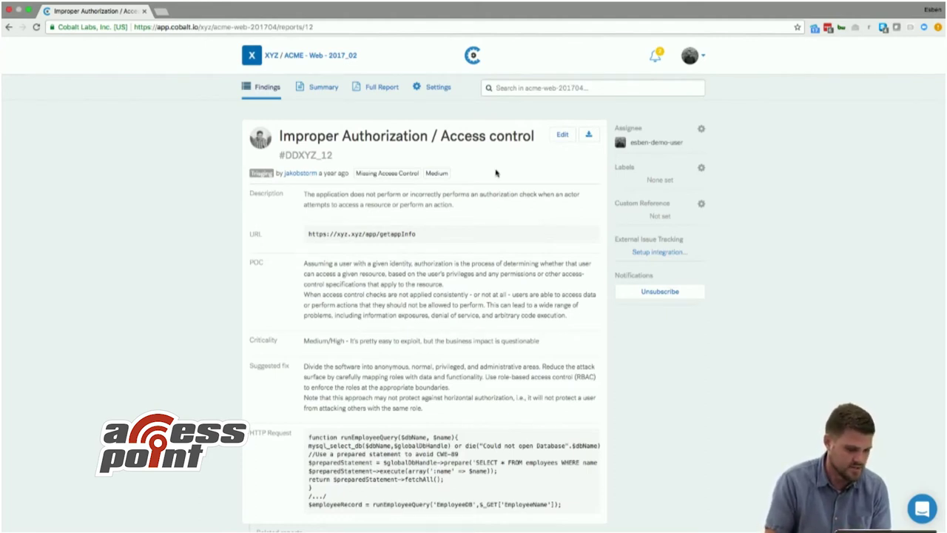
- Scroll through the pentest's Summary charts, then switch to the Full Report for Acme Net Portal Pen Test
left_click(334, 95)
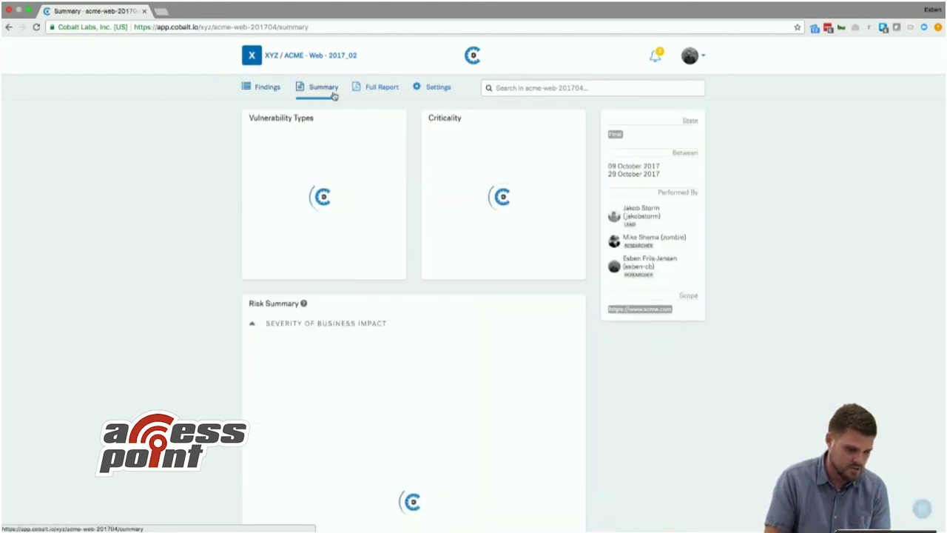
scroll(334, 243, "down", 3)
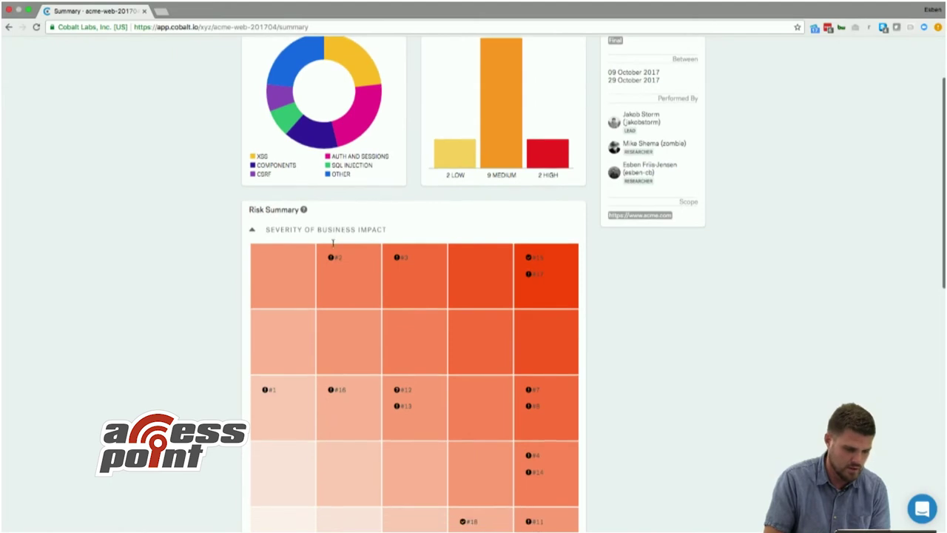
scroll(333, 244, "down", 3)
scroll(333, 246, "up", 5)
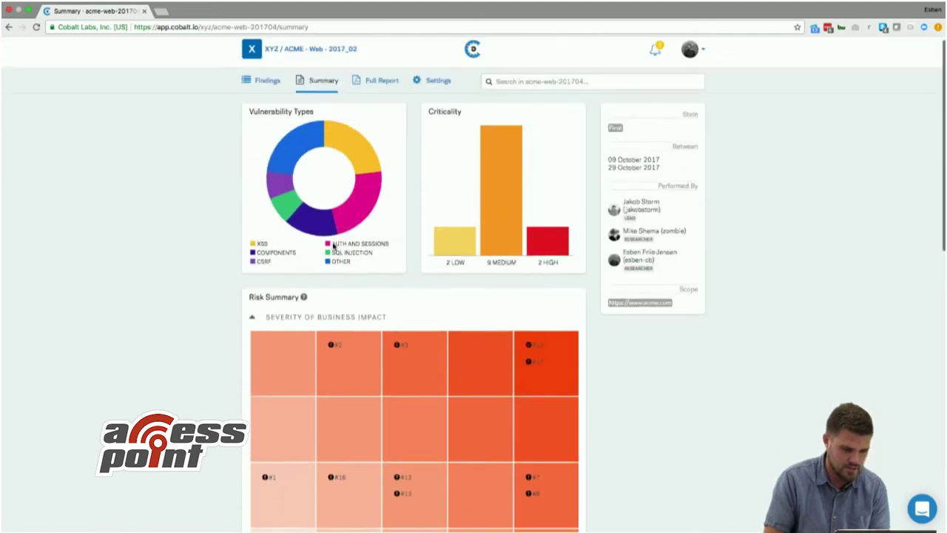
left_click(375, 94)
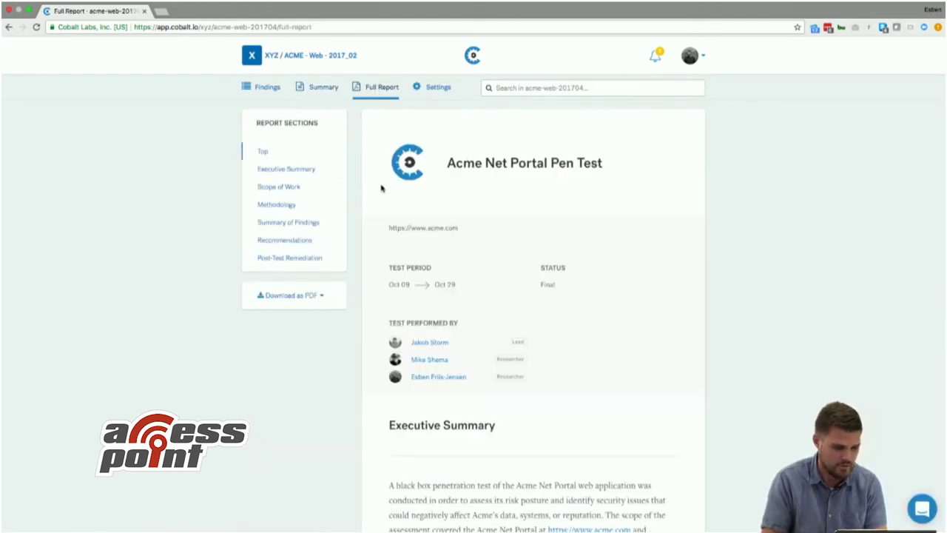
- Jump through the report's Scope of Work, Methodology and Recommendations sections
scroll(382, 188, "down", 1)
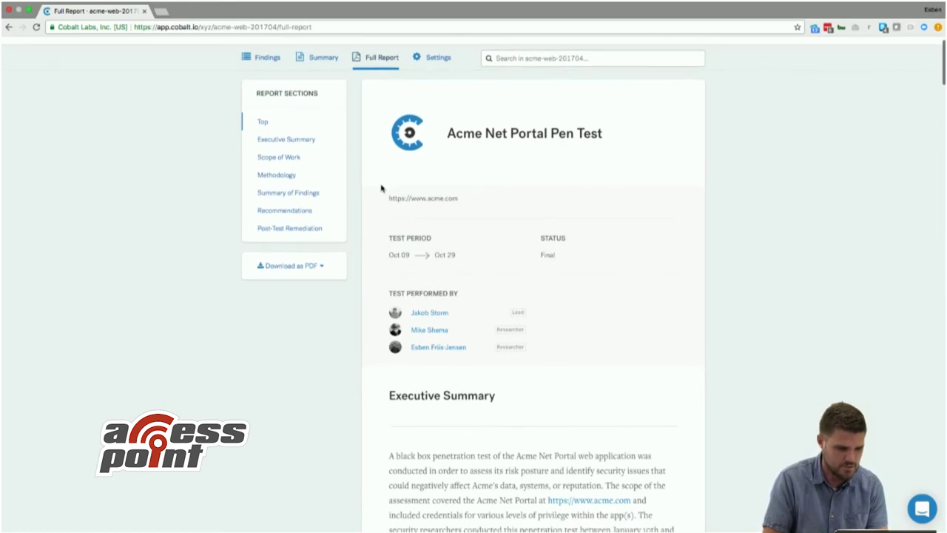
scroll(370, 185, "down", 2)
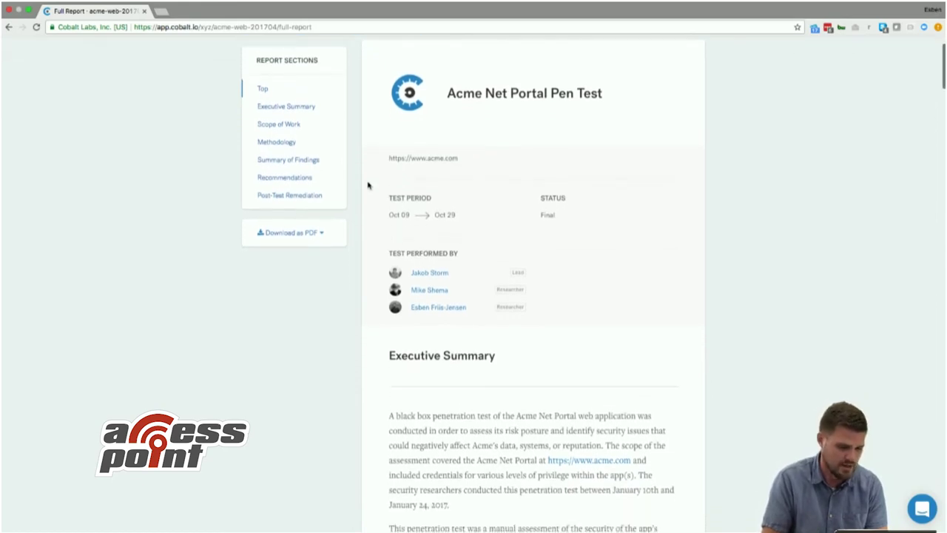
left_click(295, 125)
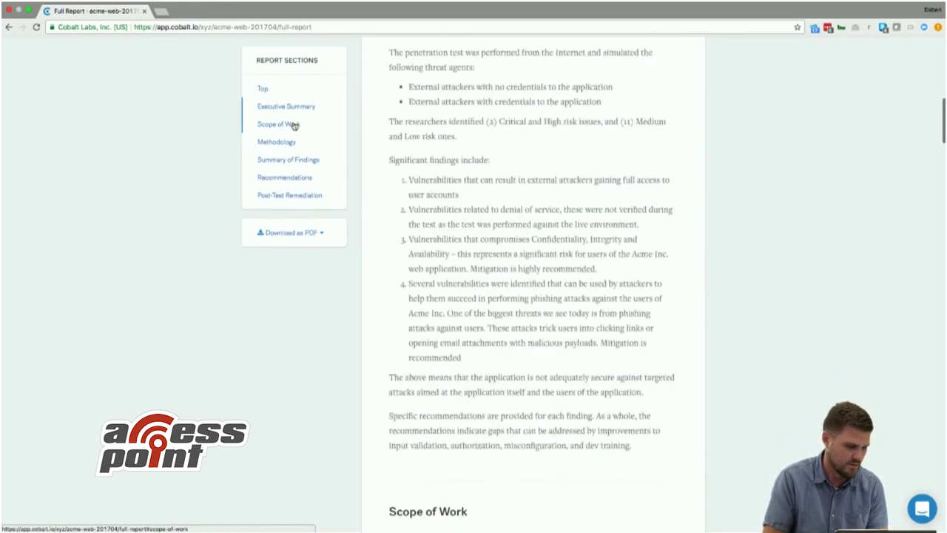
left_click(277, 144)
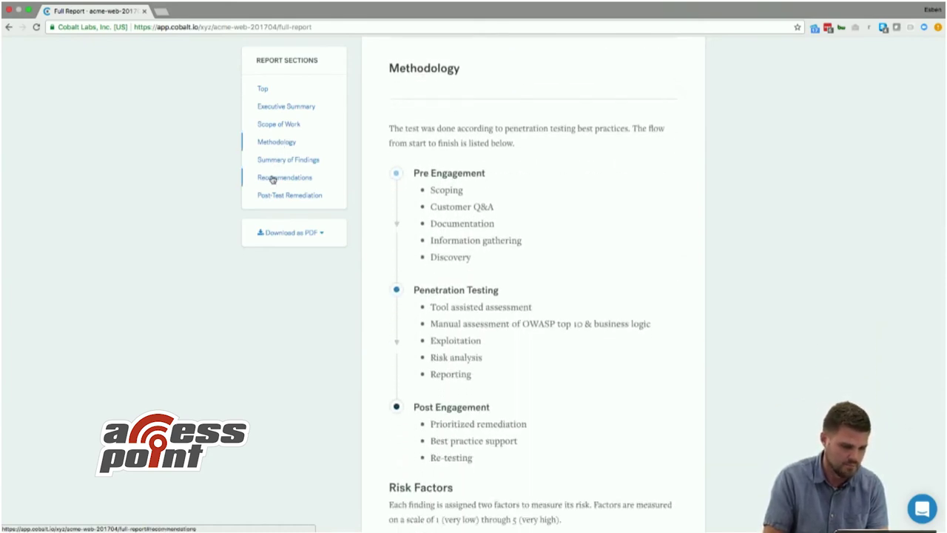
left_click(272, 179)
scroll(277, 179, "down", 1)
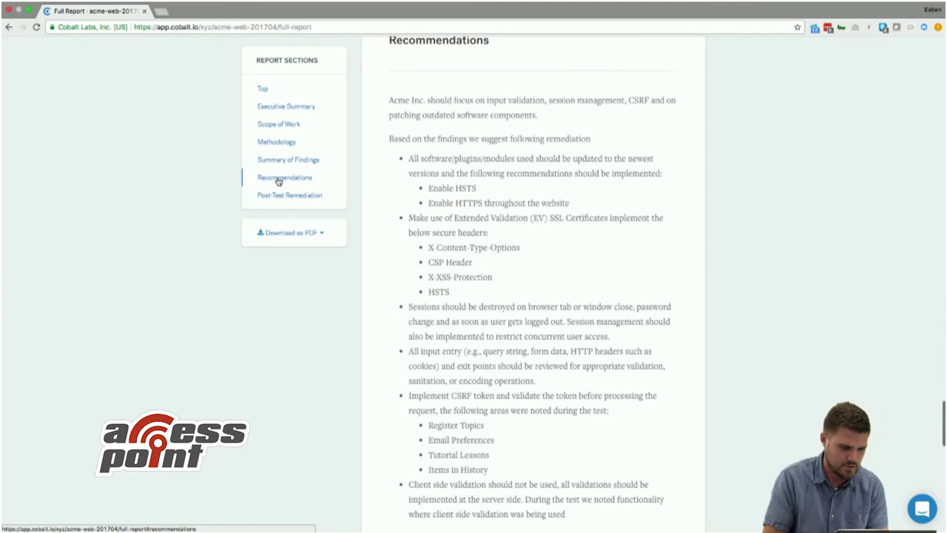
- Show the Download as PDF choices, then return to the top of the report
left_click(291, 236)
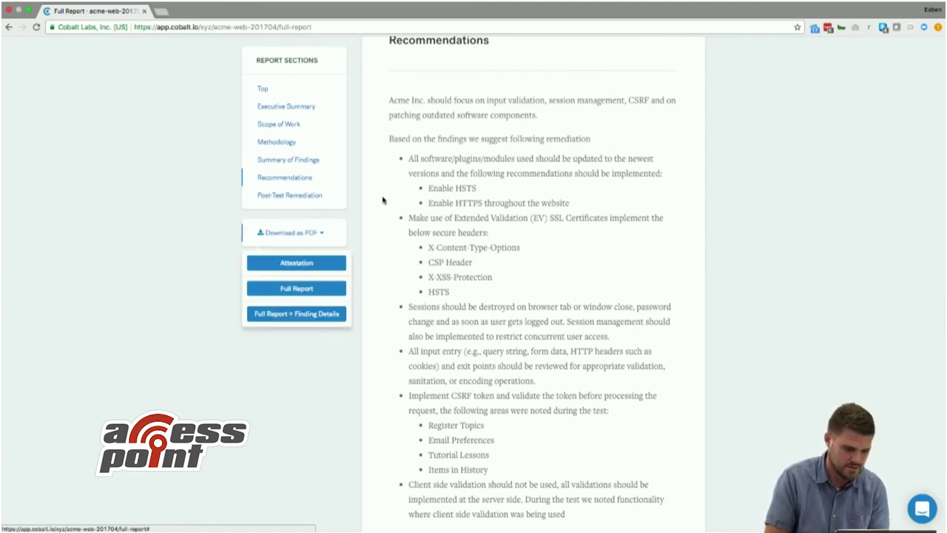
scroll(383, 200, "up", 3)
scroll(384, 198, "up", 7)
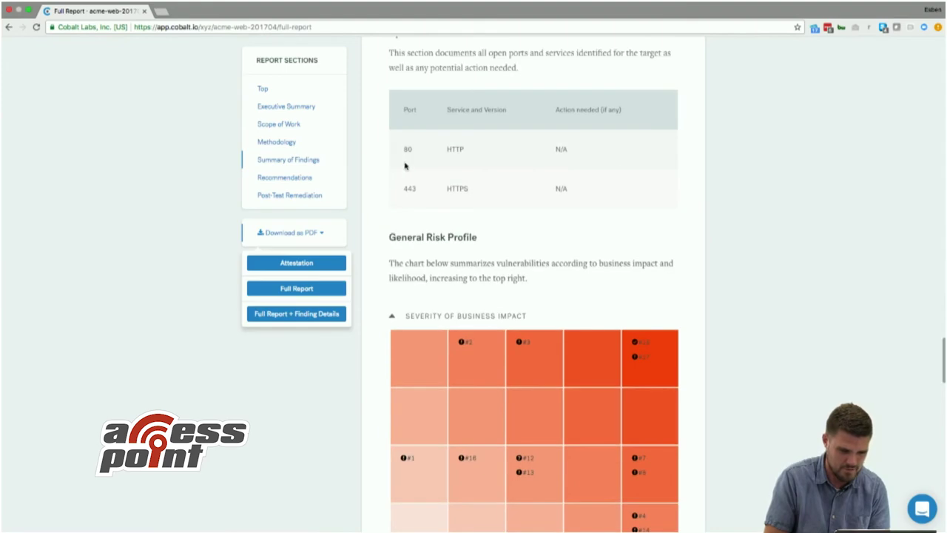
left_click(275, 95)
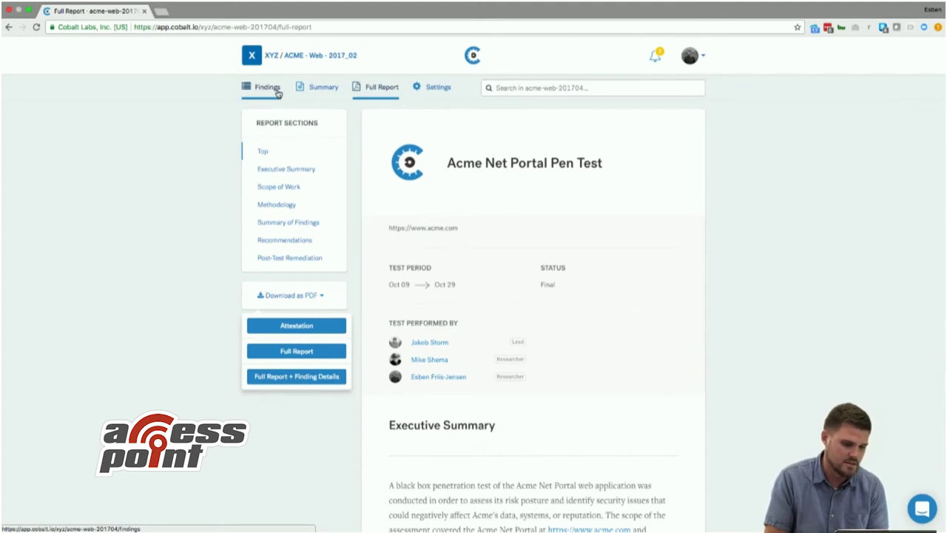
- Use the XYZ breadcrumb to open the organisation's five-program Programs page
left_click(272, 59)
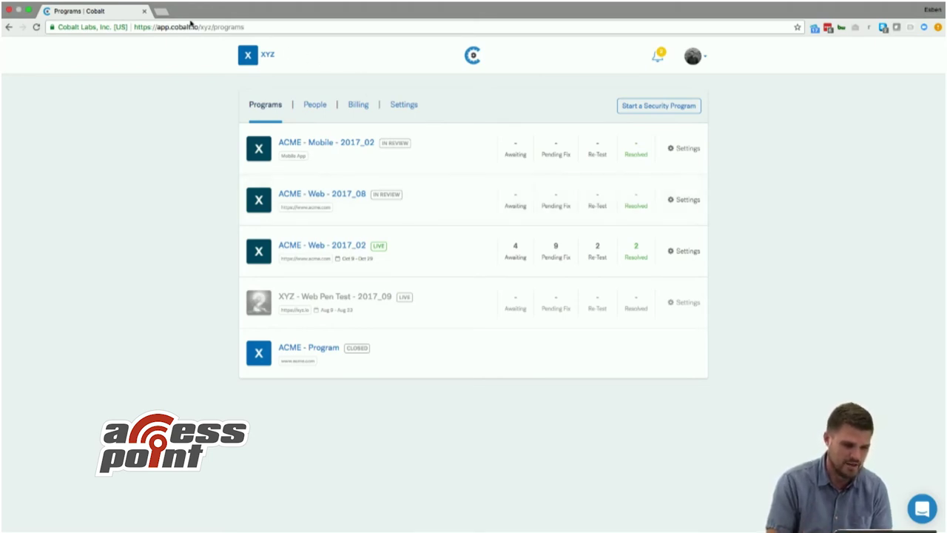
- Load the public cobalt.io/hall-of-fame page from the address bar
left_click_drag(199, 27, 252, 30)
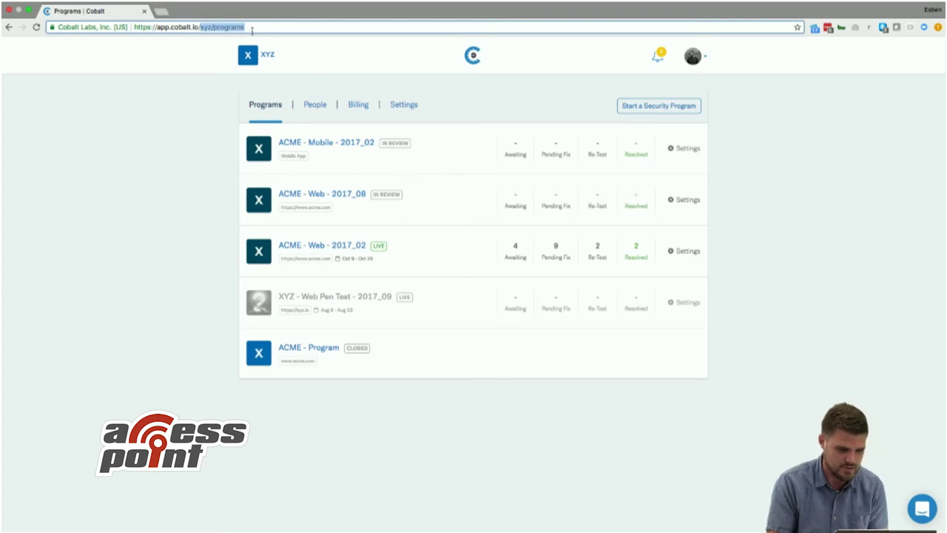
type("ha")
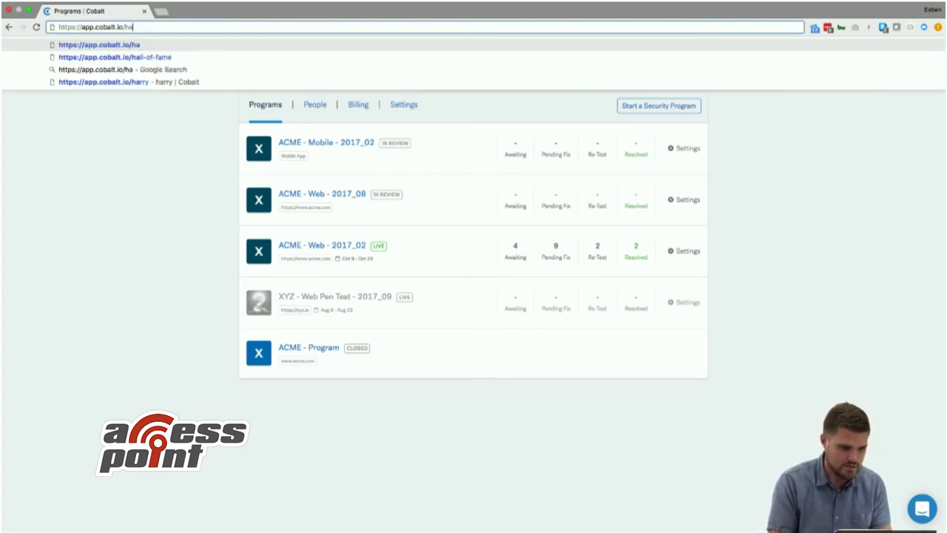
key("Down")
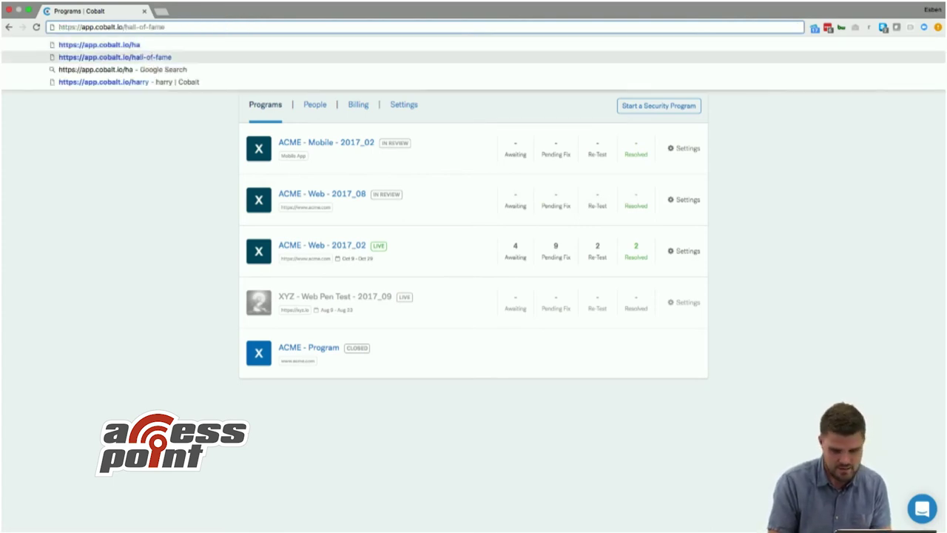
key("Return")
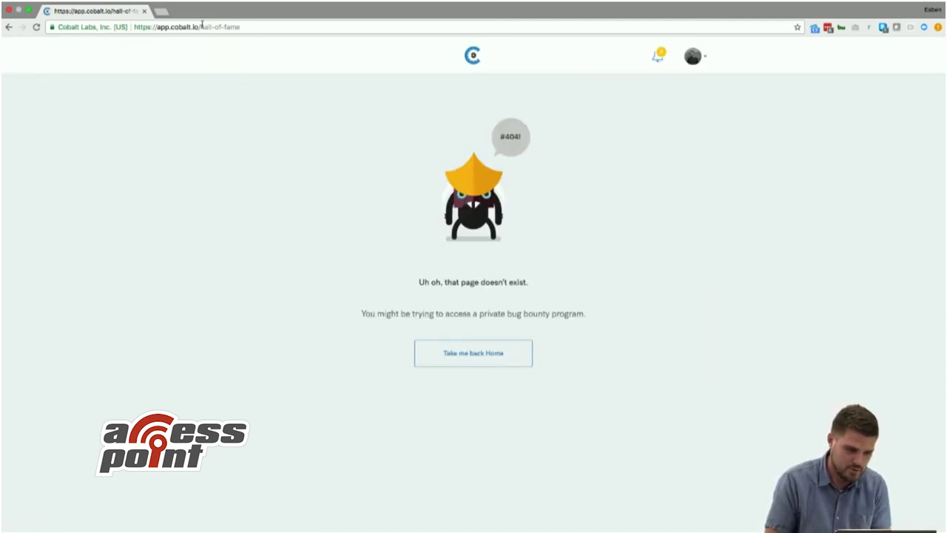
left_click_drag(170, 27, 159, 32)
type("a")
key("BackSpace")
key("Return")
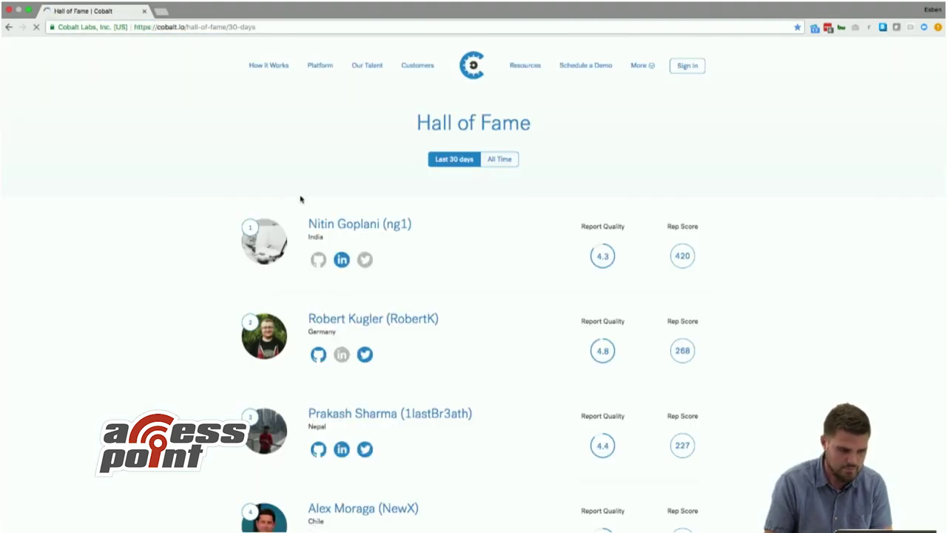
- Scroll the researcher rankings and open the second-ranked researcher's profile (Rank 16, Rep 755)
scroll(292, 222, "down", 2)
scroll(290, 223, "down", 2)
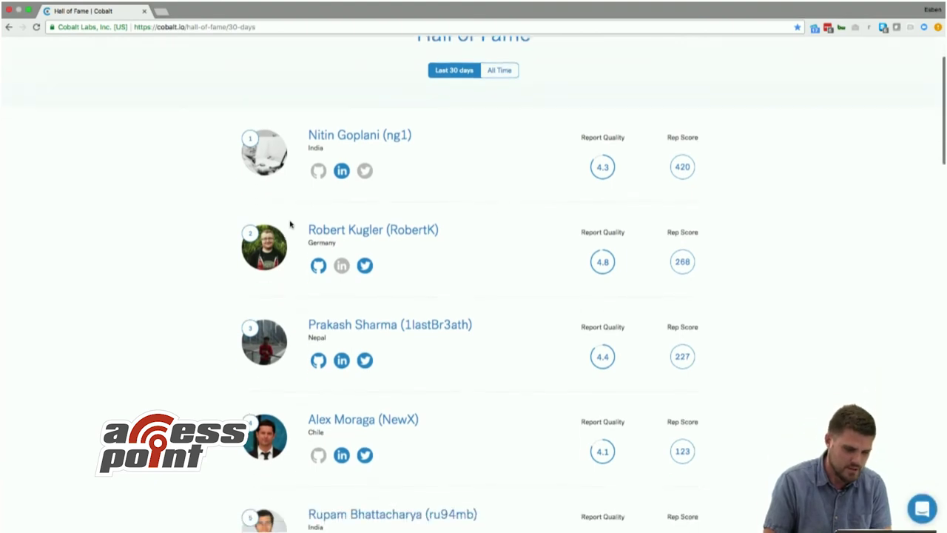
scroll(290, 224, "down", 1)
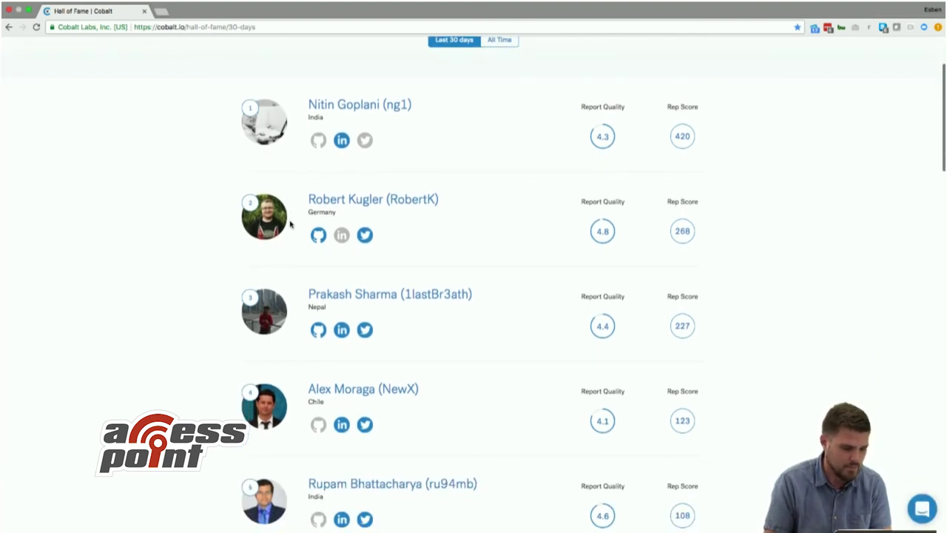
scroll(290, 224, "down", 1)
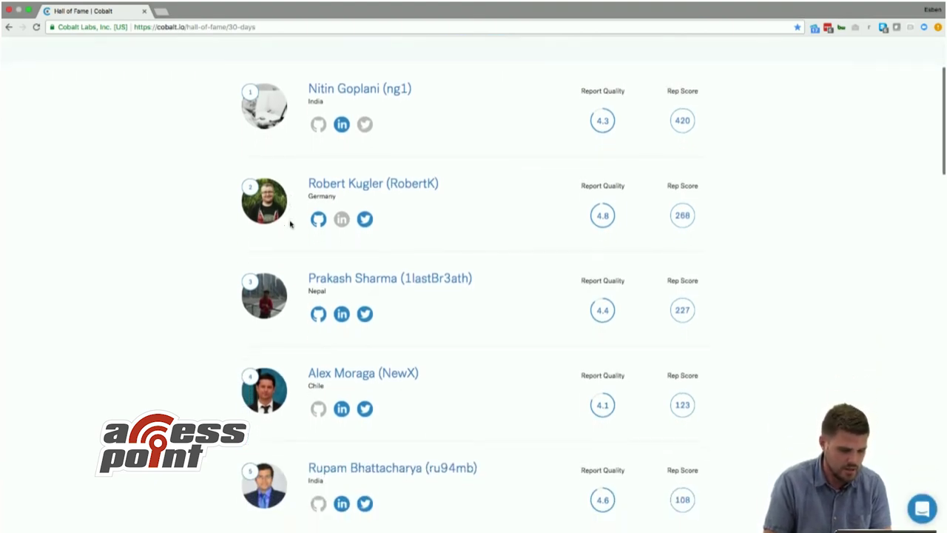
scroll(290, 223, "down", 1)
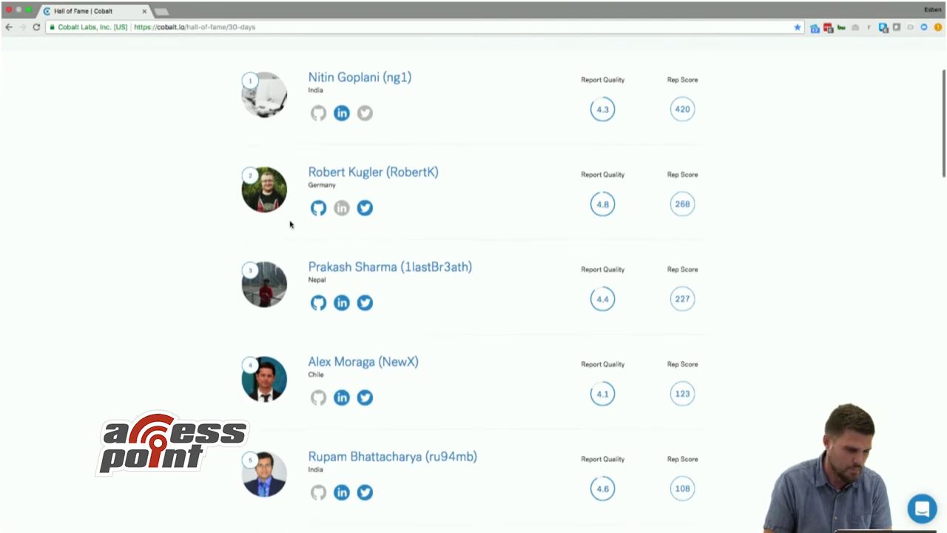
left_click(357, 176)
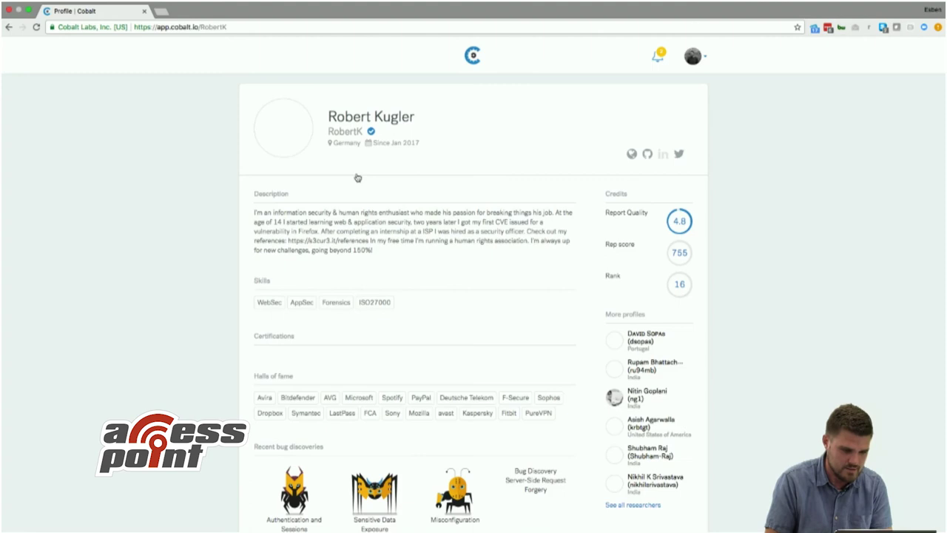
scroll(348, 206, "down", 1)
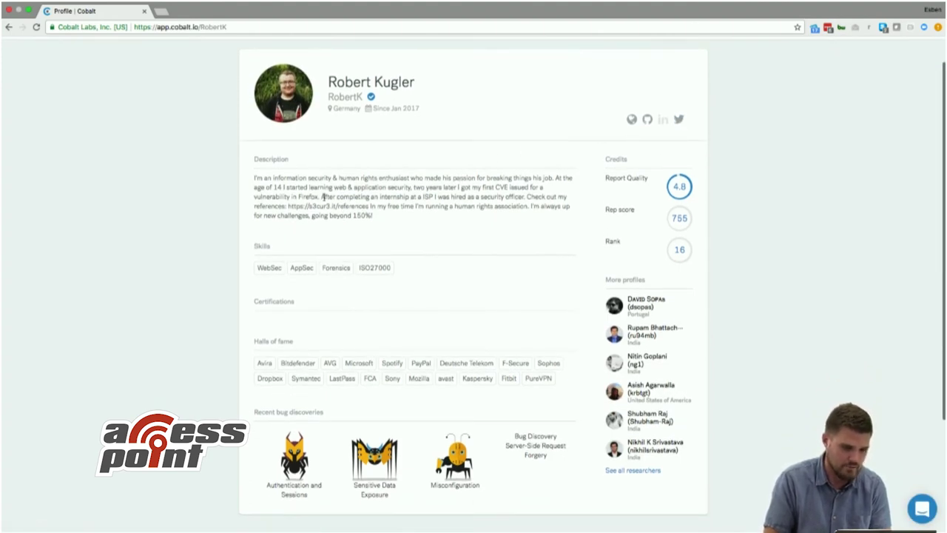
scroll(315, 213, "down", 1)
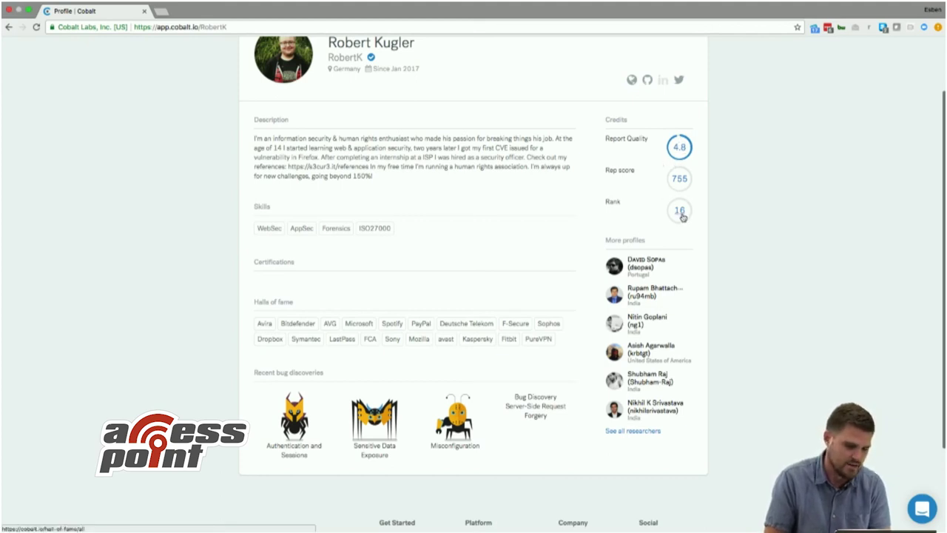
scroll(616, 200, "up", 2)
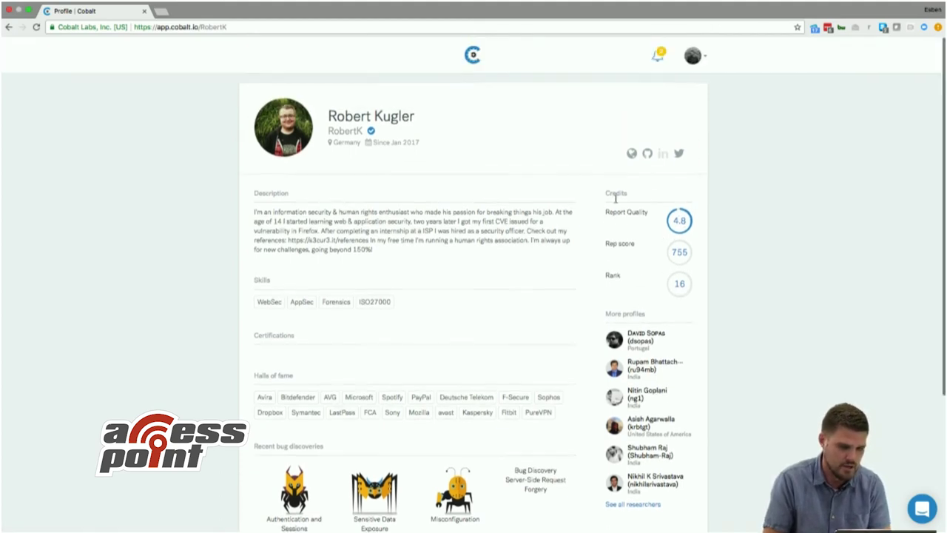